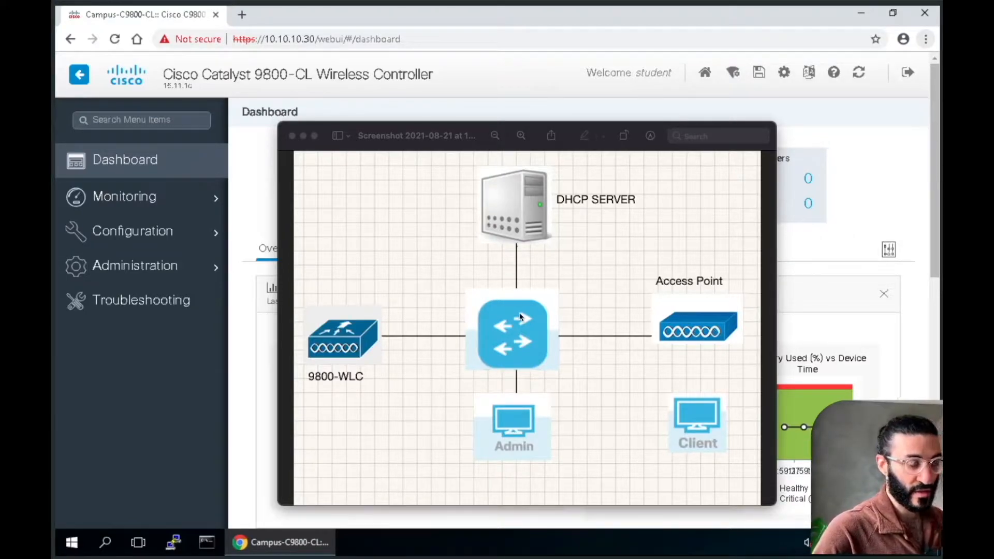
Close the network diagram and open the Basic wireless setup configuration page
click(292, 136)
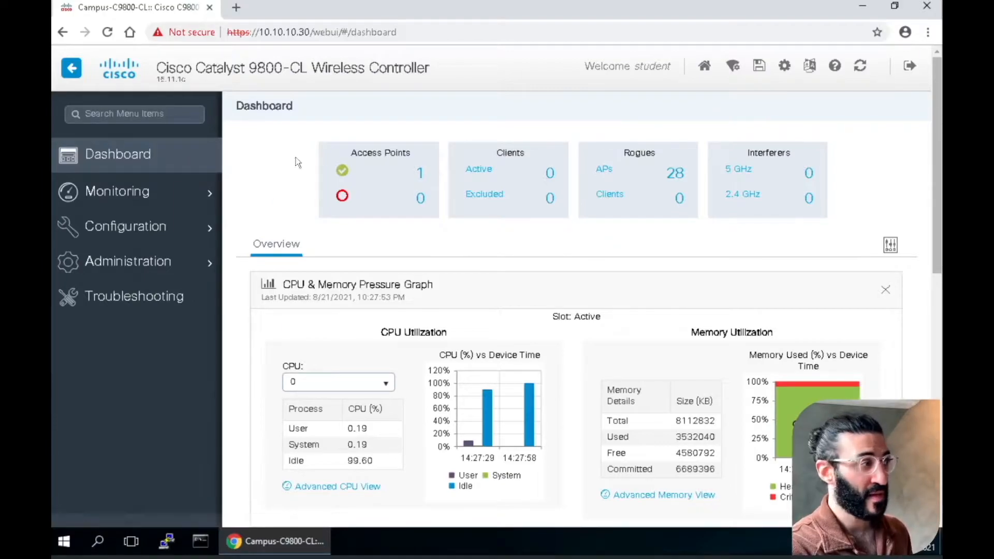
click(163, 230)
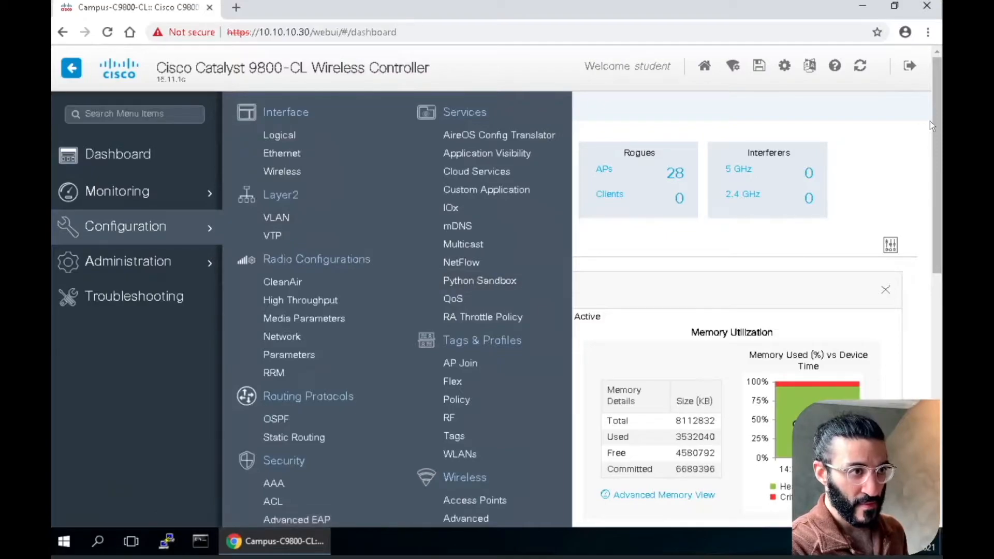
scroll(935, 122, down, 3)
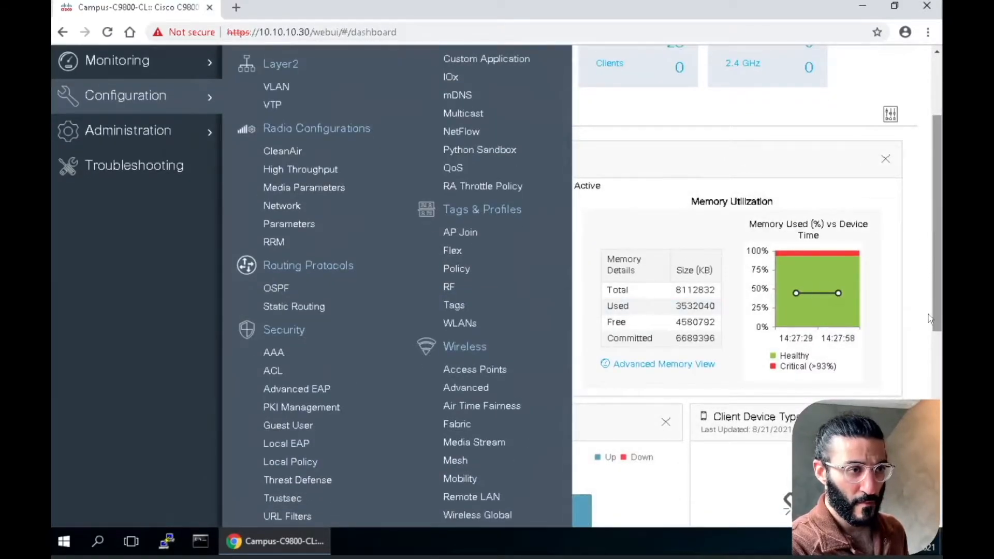
scroll(937, 233, down, 4)
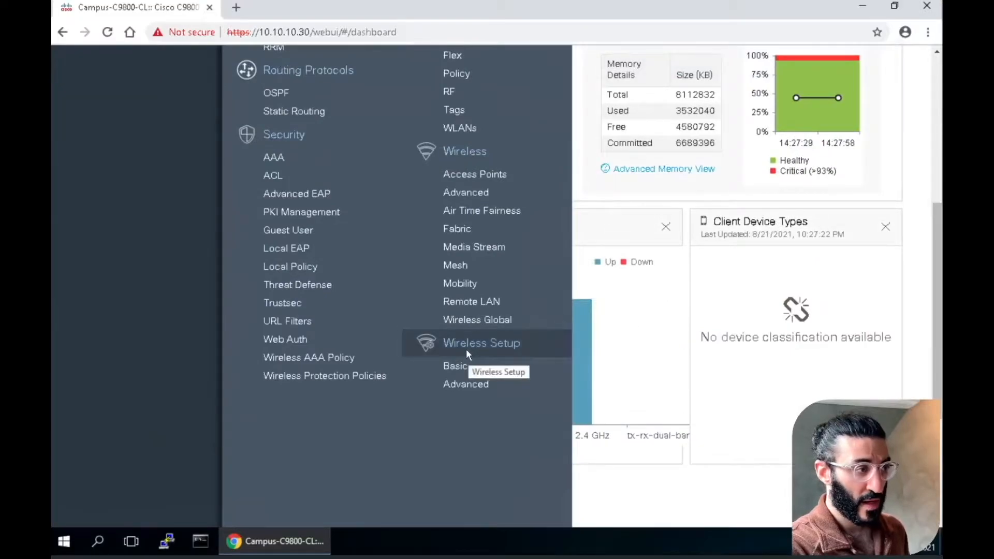
click(469, 377)
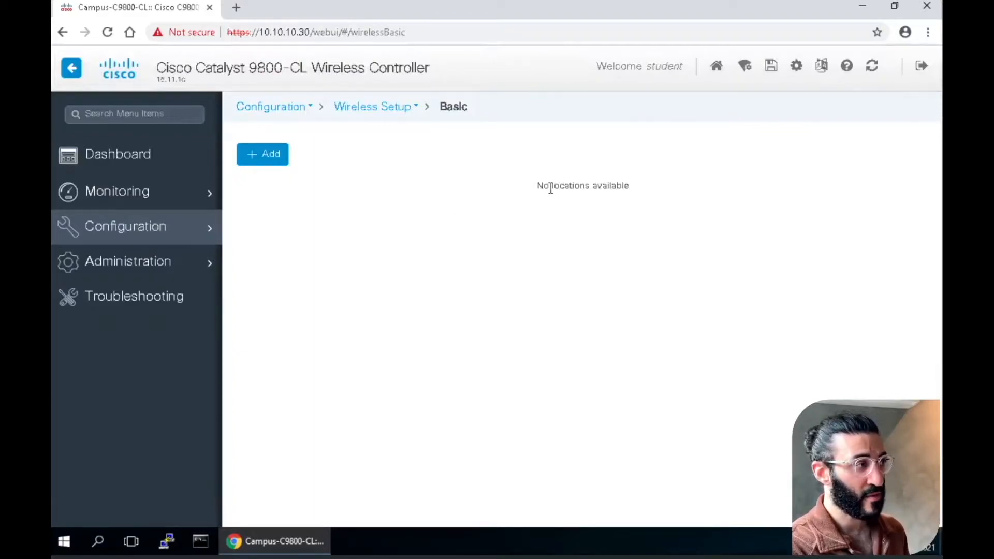
Add a wireless location named Sunndal with the description Enterprise
click(281, 154)
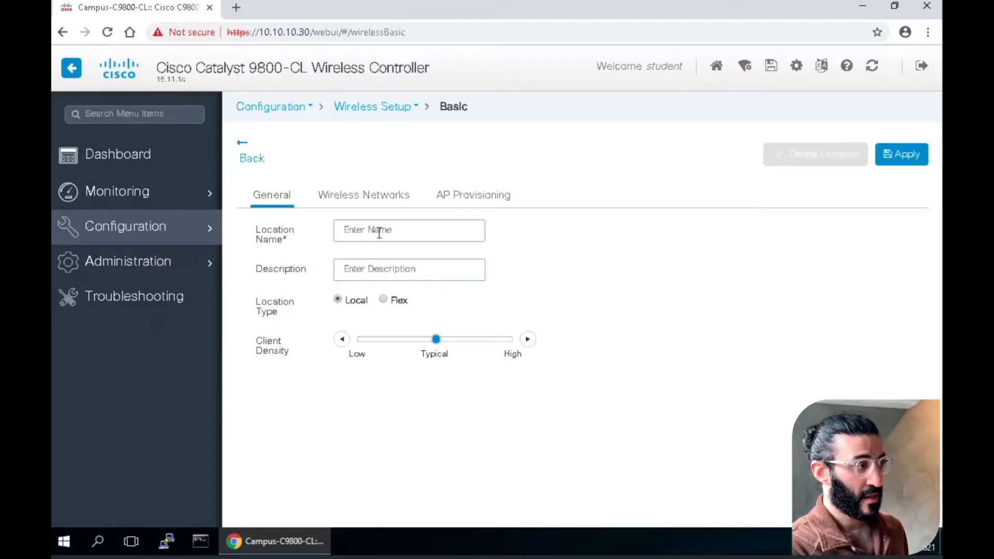
click(379, 232)
text(Sunndal)
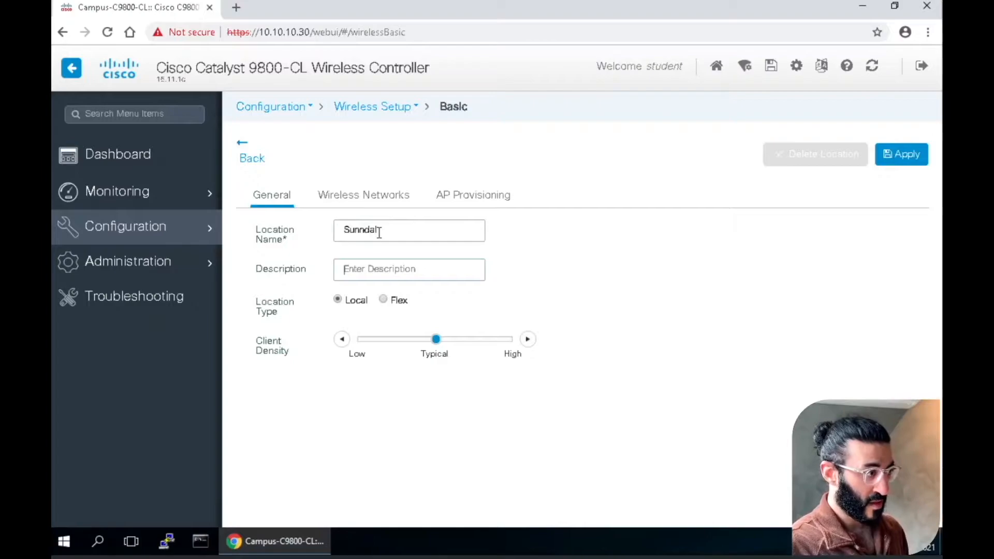
text(En)
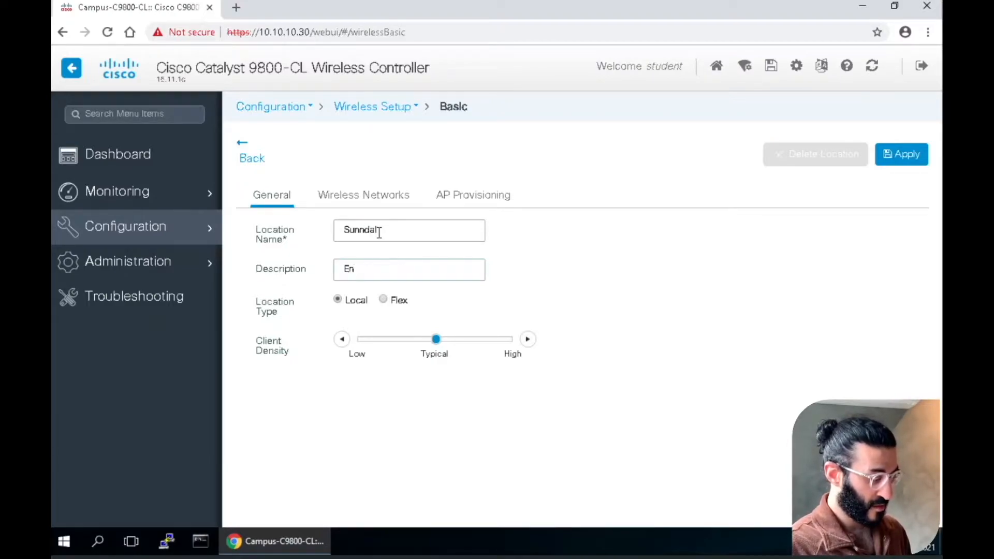
text(terprise)
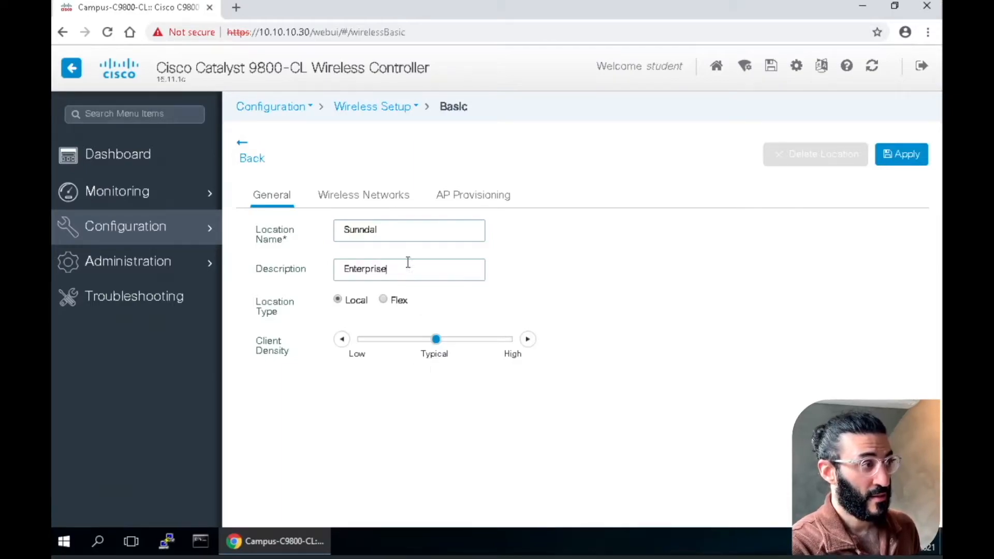
Define a new WLAN for the location with WiFiCisco as its profile name and SSID
click(387, 198)
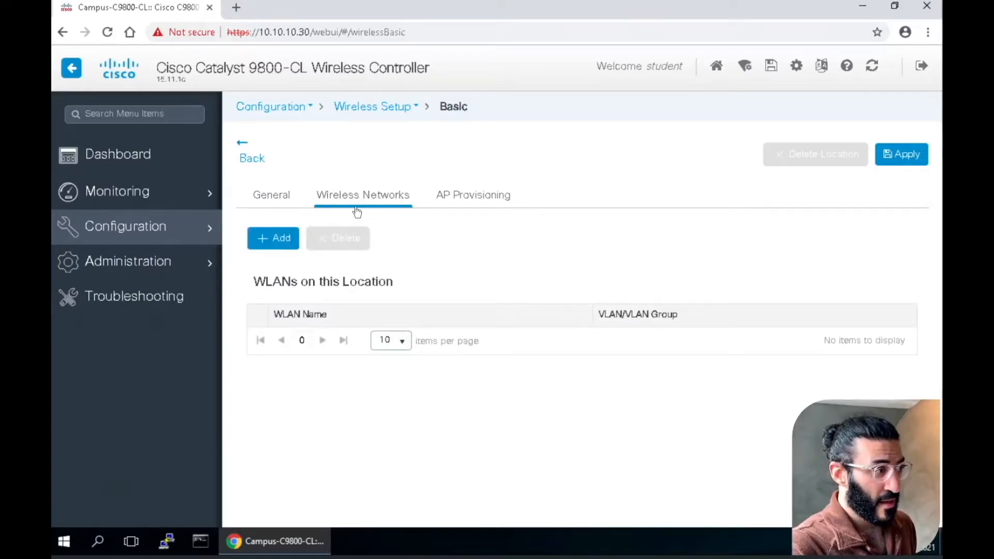
click(282, 241)
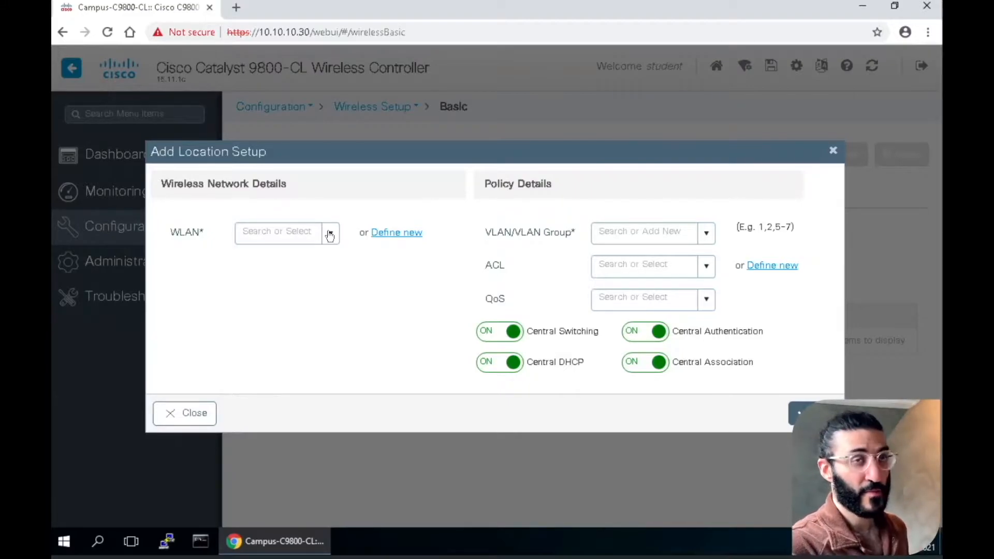
click(397, 234)
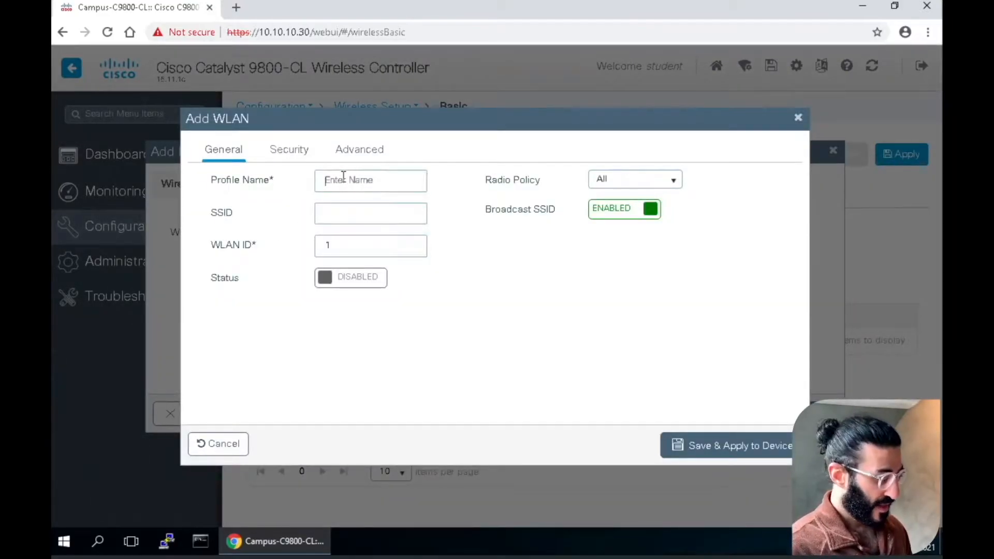
click(344, 180)
text(WiFi)
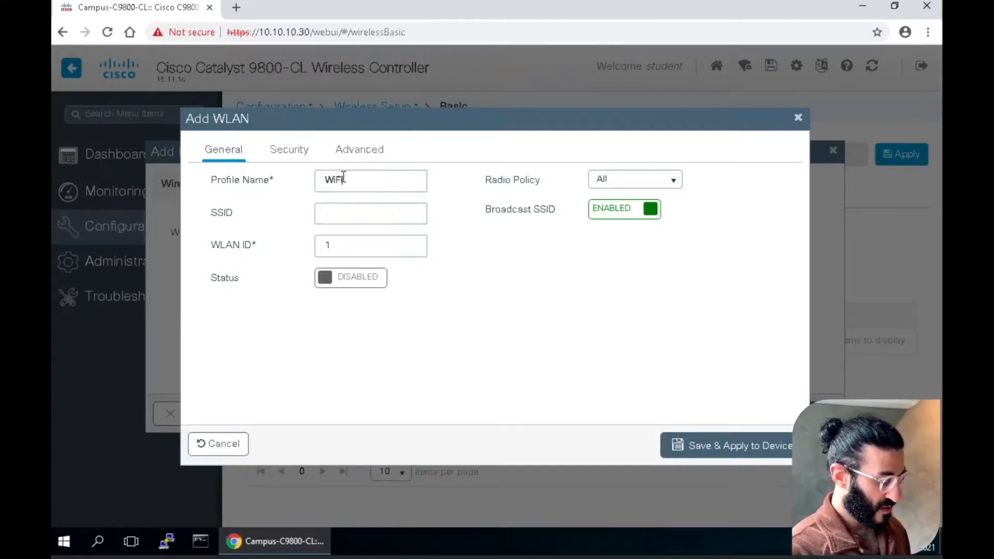
text(Cisco)
key(Tab)
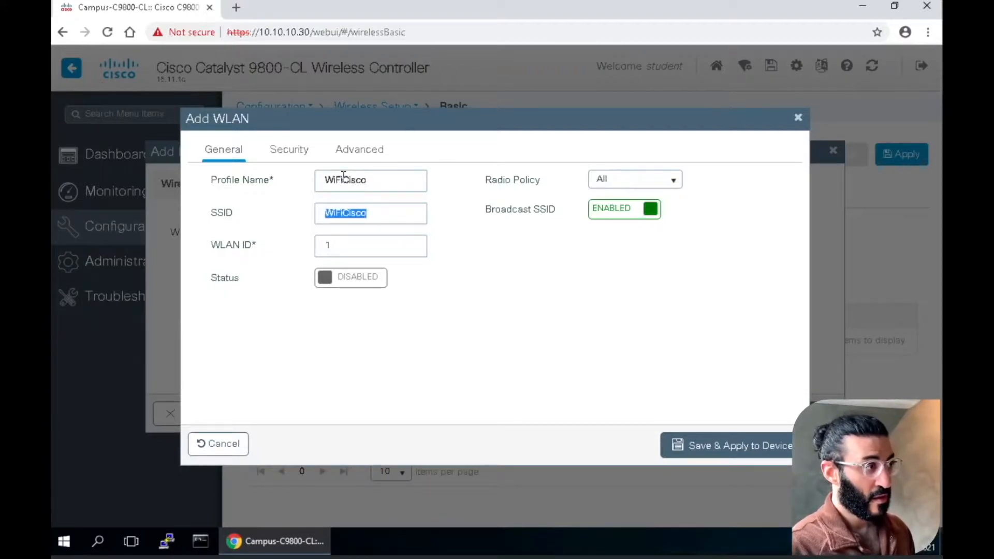
Set the WLAN ID to 30 and enable the WLAN's status
key(Tab)
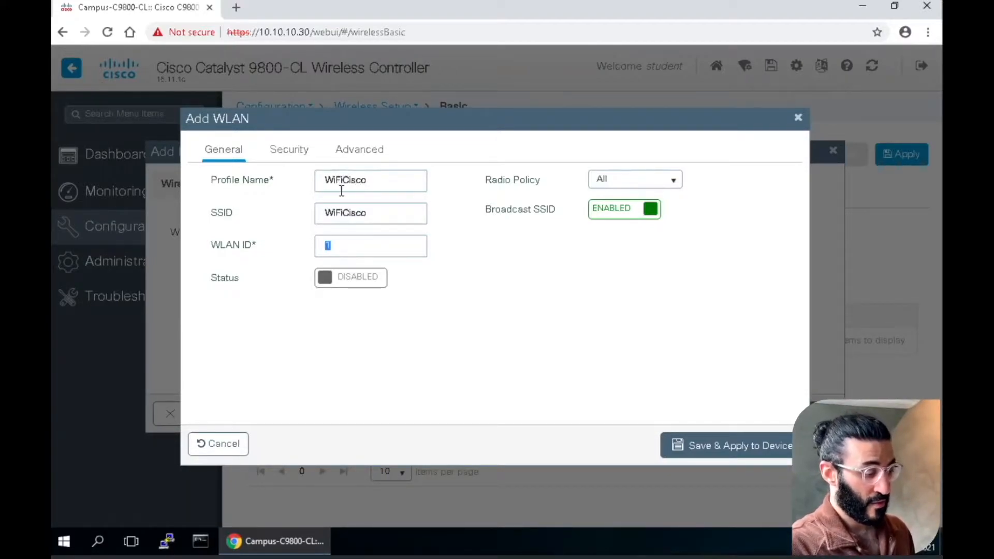
key(BackSpace)
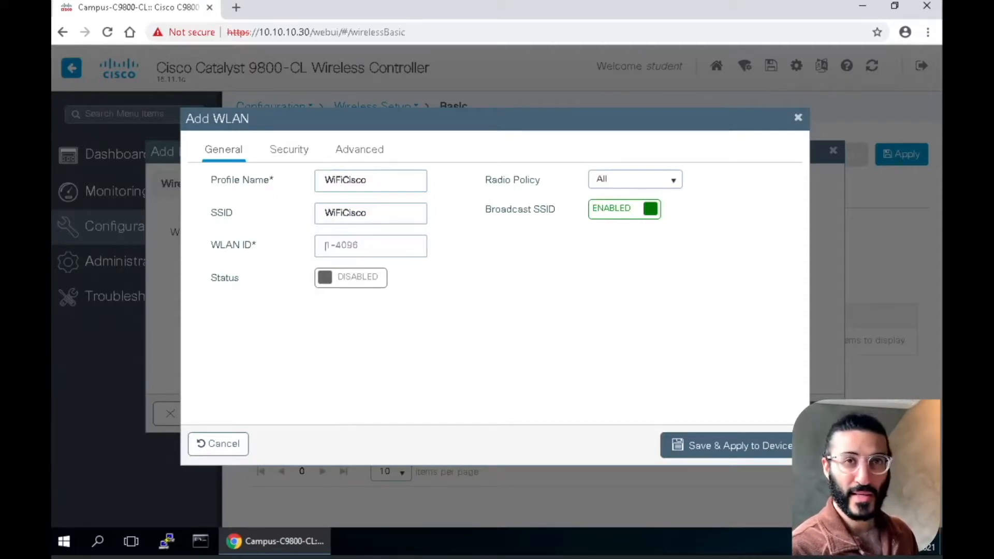
text(30)
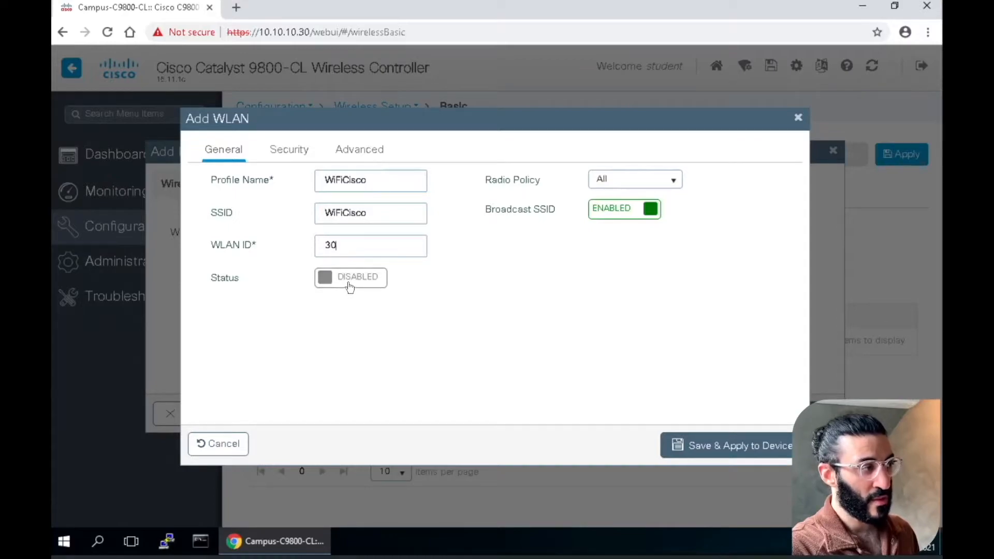
click(334, 288)
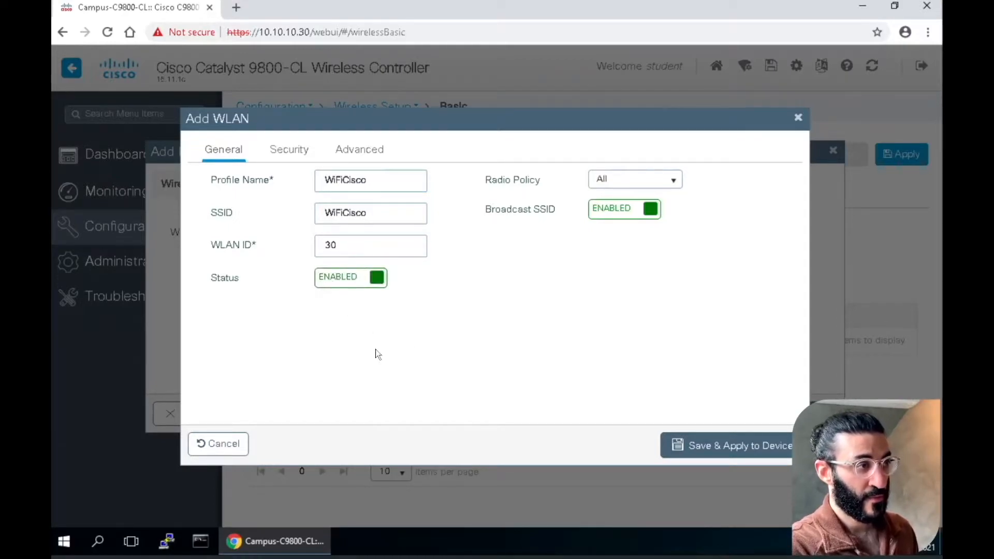
Change the WLAN's Layer 2 authentication key management from 802.1x to PSK
click(289, 152)
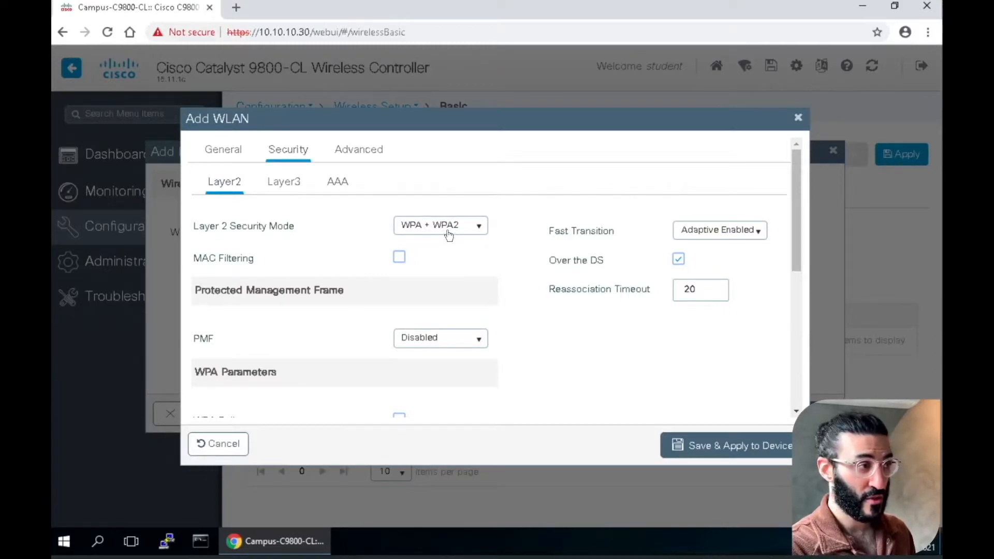
drag(797, 237, 725, 330)
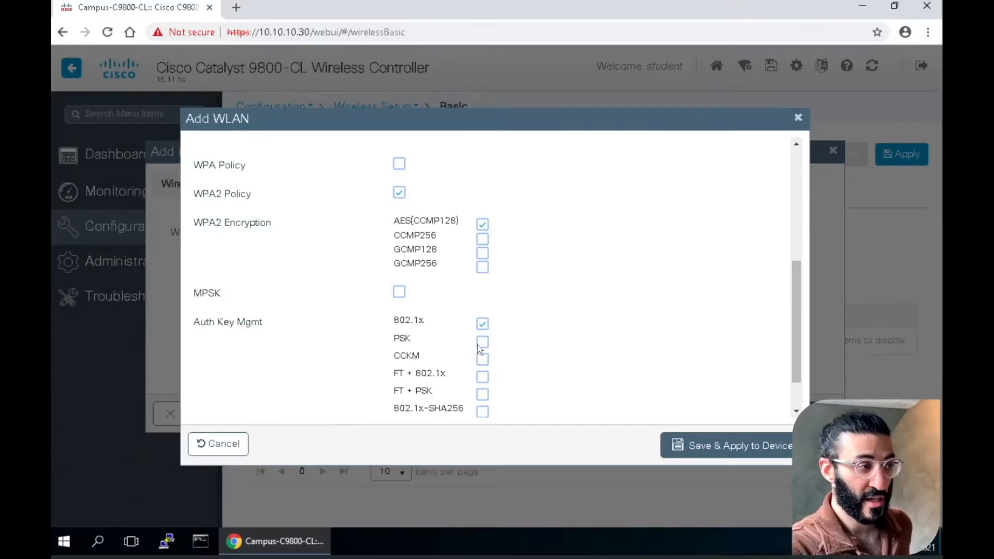
click(482, 325)
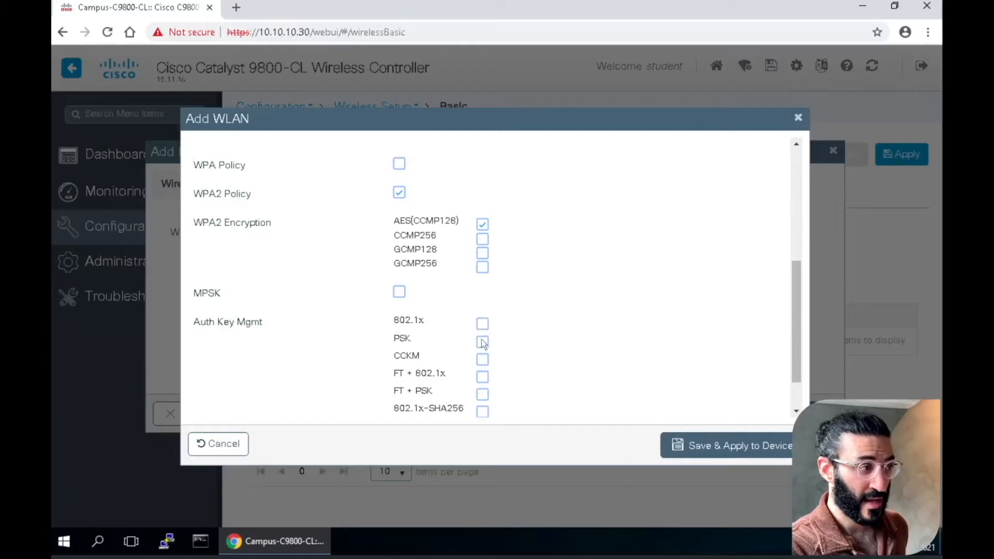
click(483, 343)
Enter the WLAN's pre-shared key and save the WLAN to the device
drag(798, 260, 798, 343)
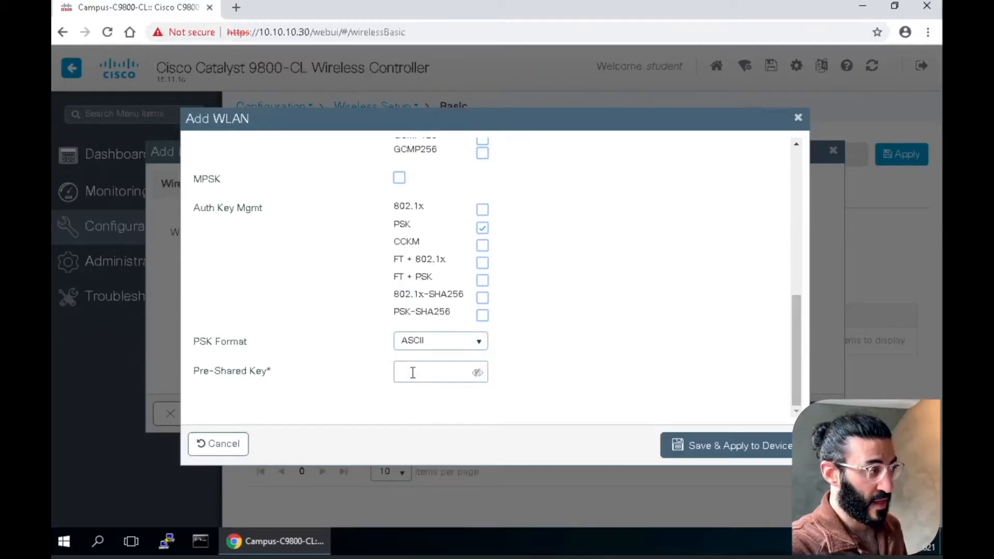
text(Cisco)
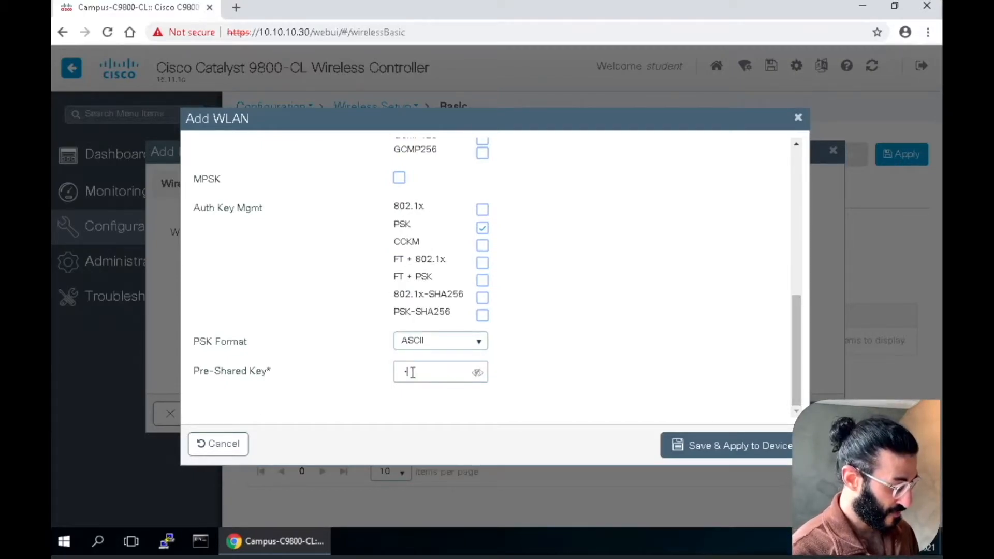
text(12345)
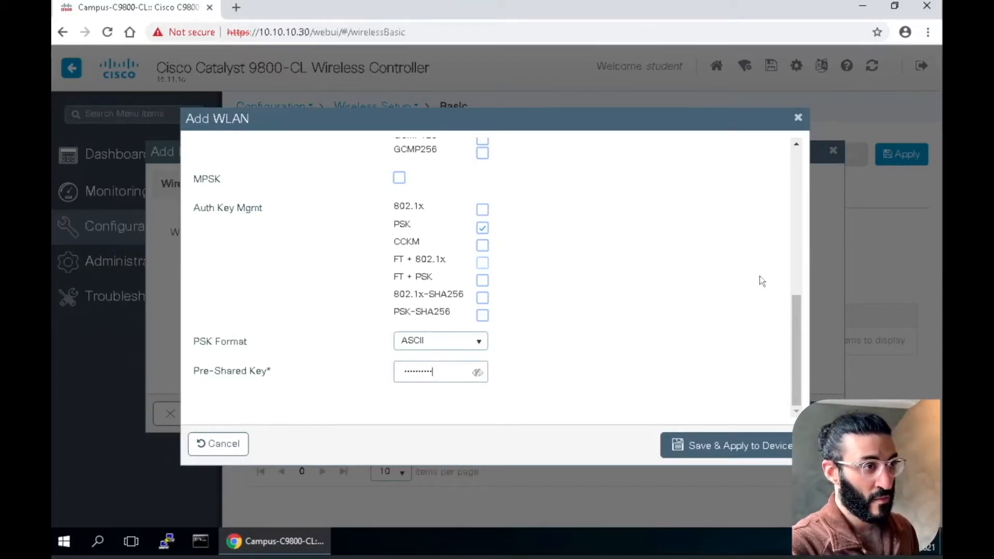
scroll(807, 308, up, 2)
scroll(776, 154, up, 5)
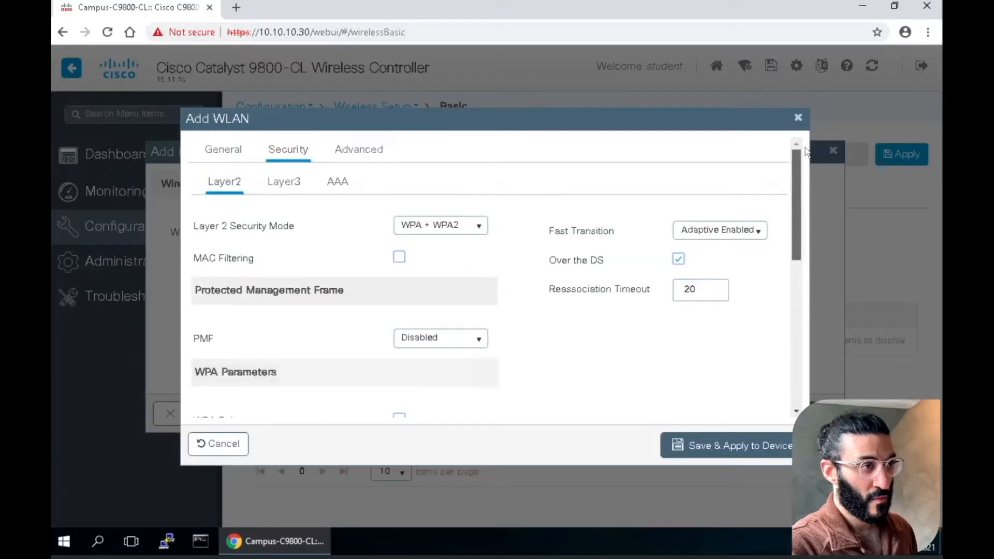
click(749, 450)
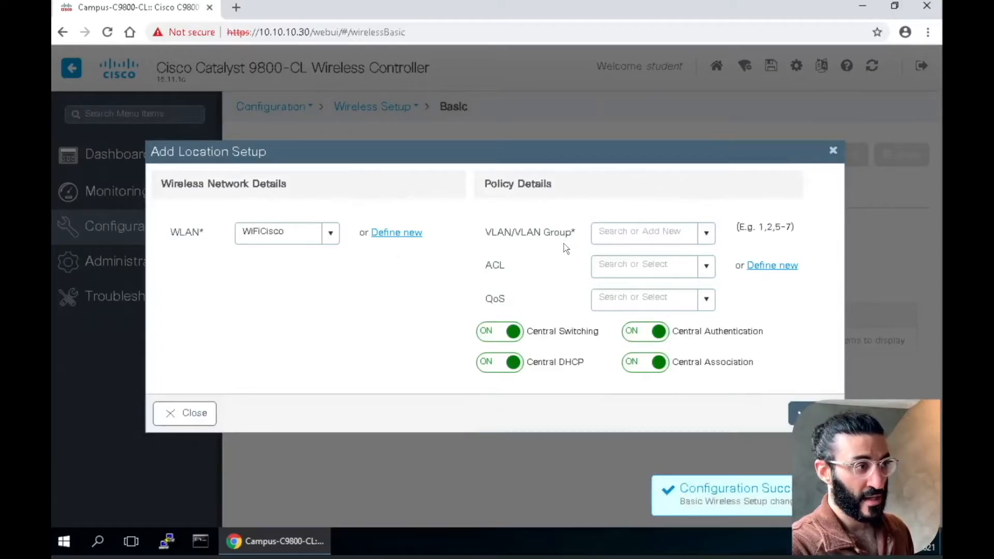
Assign the Sales VLAN to WiFiCisco, add the network to the location, and apply the location settings
click(708, 234)
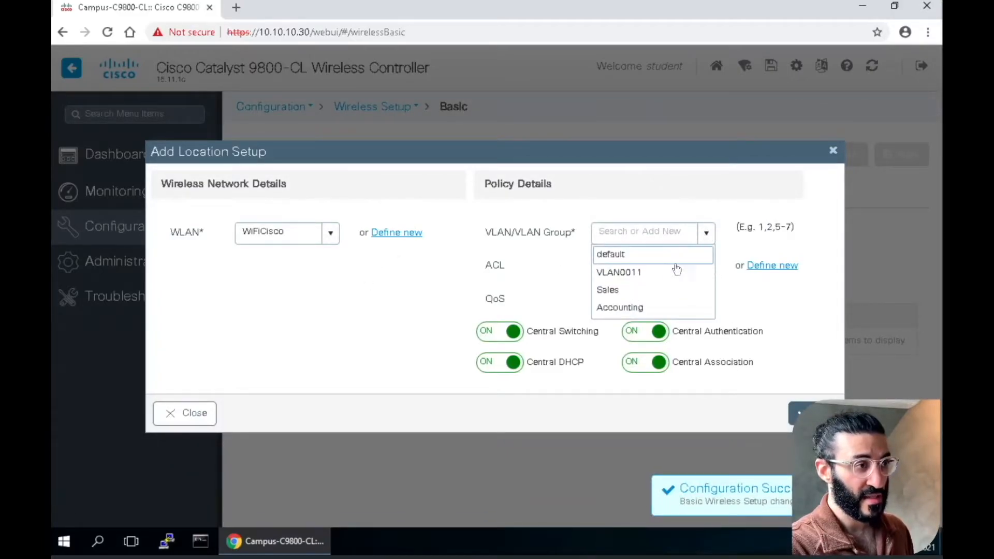
click(632, 296)
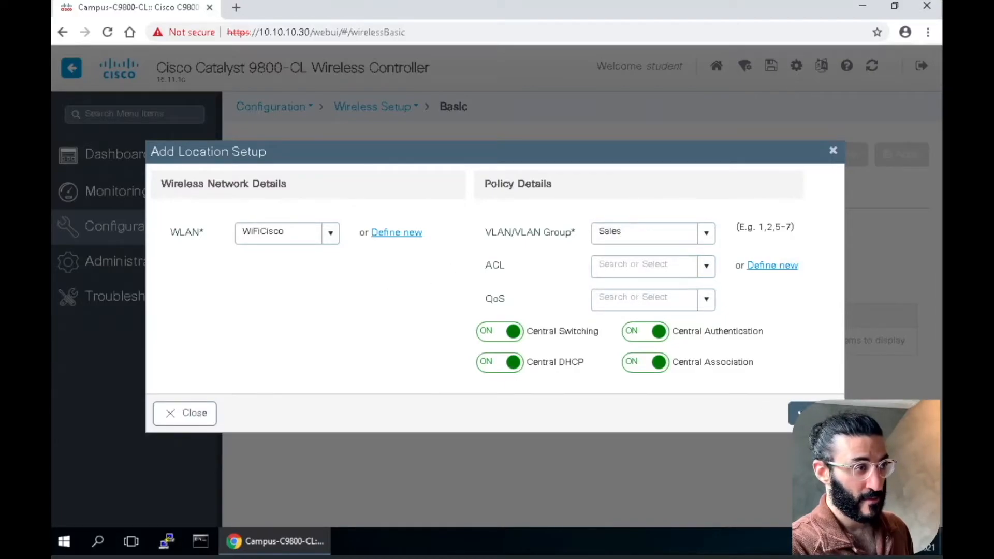
click(808, 414)
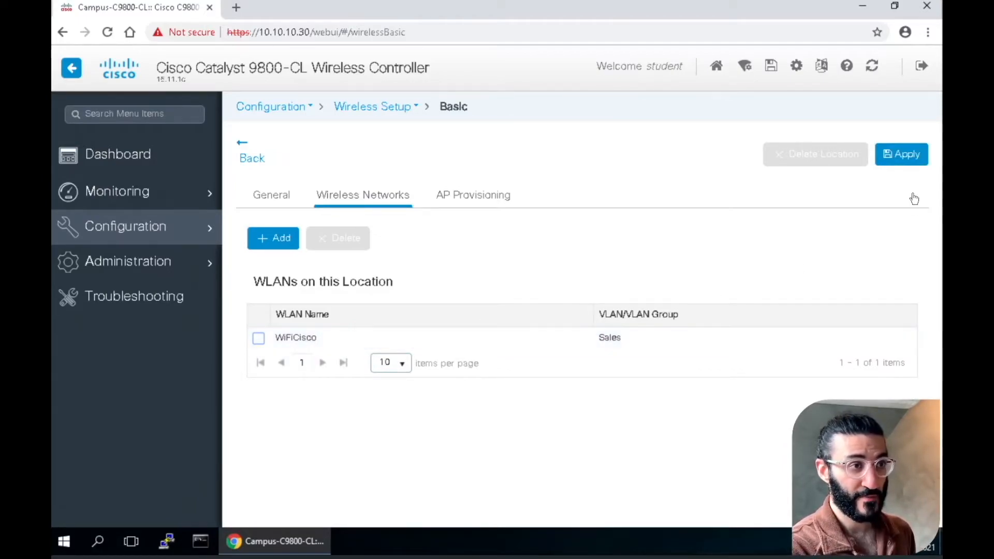
click(910, 155)
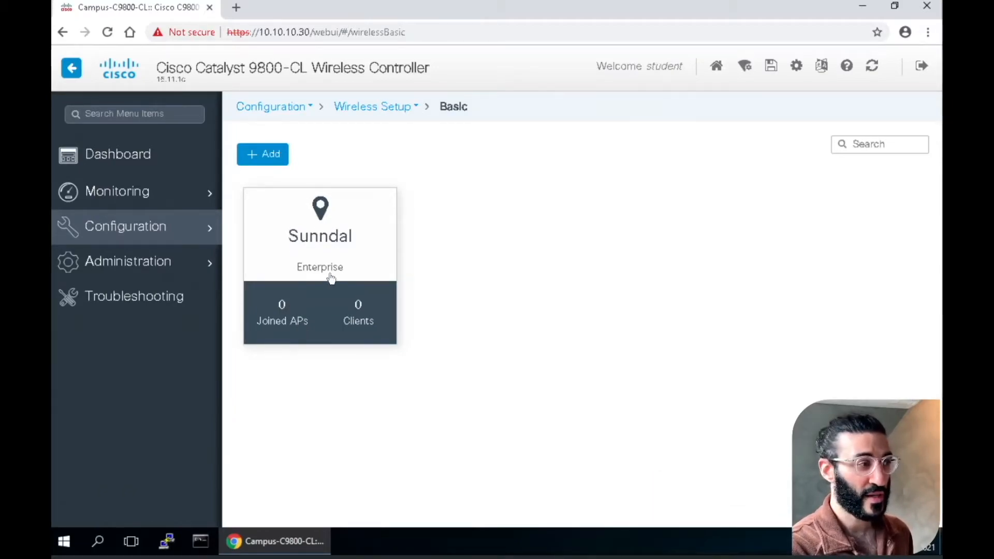
Reopen the Sunndal location and add access point AP-1 to its associated APs
click(353, 246)
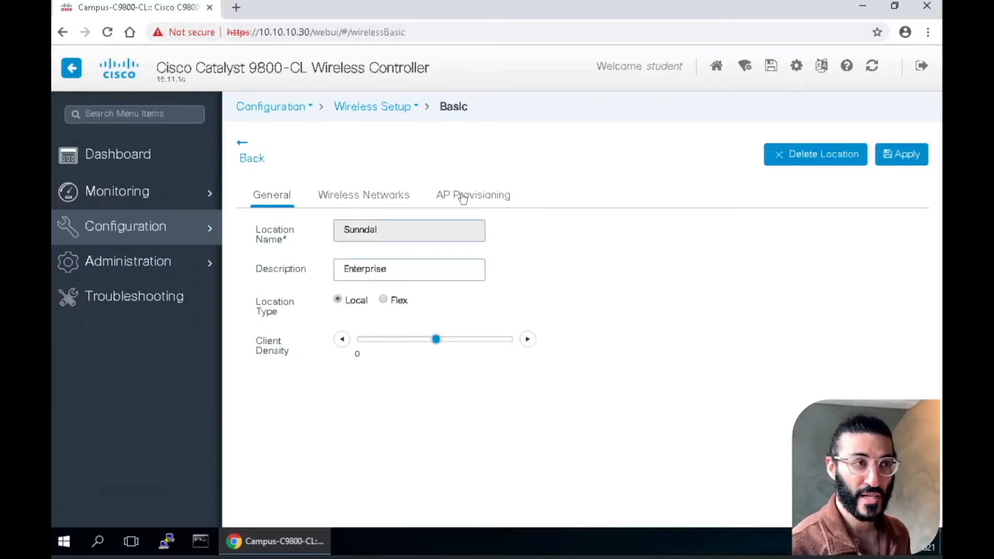
click(491, 201)
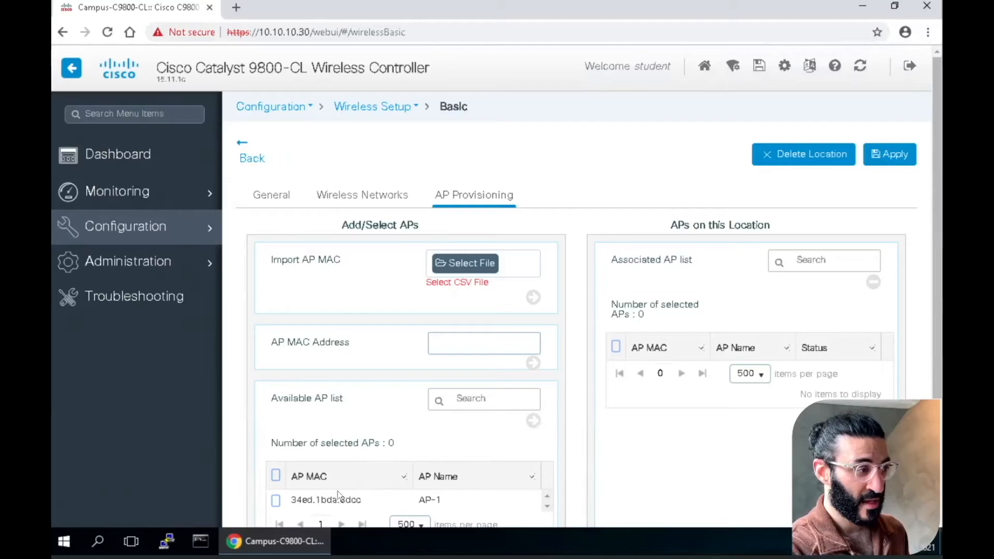
scroll(674, 290, down, 3)
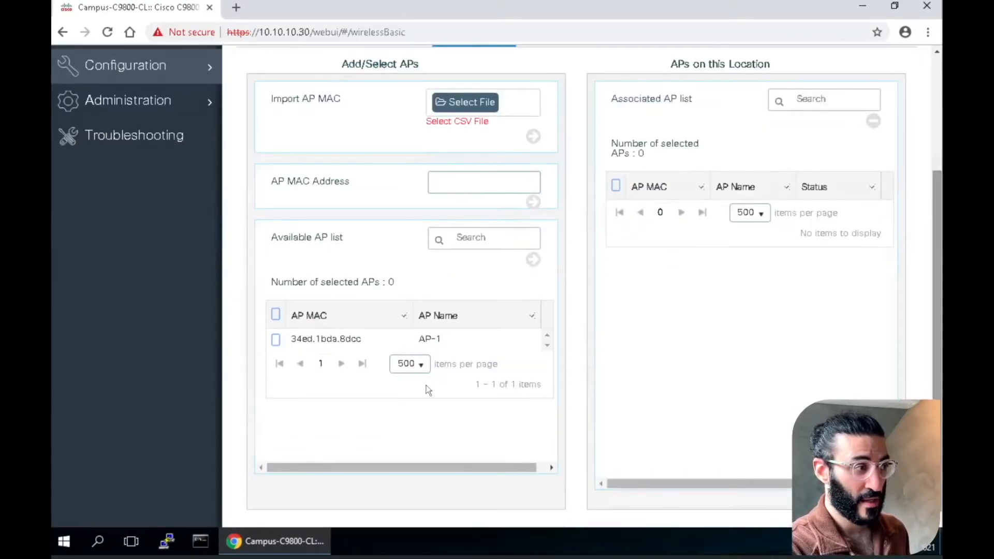
click(276, 340)
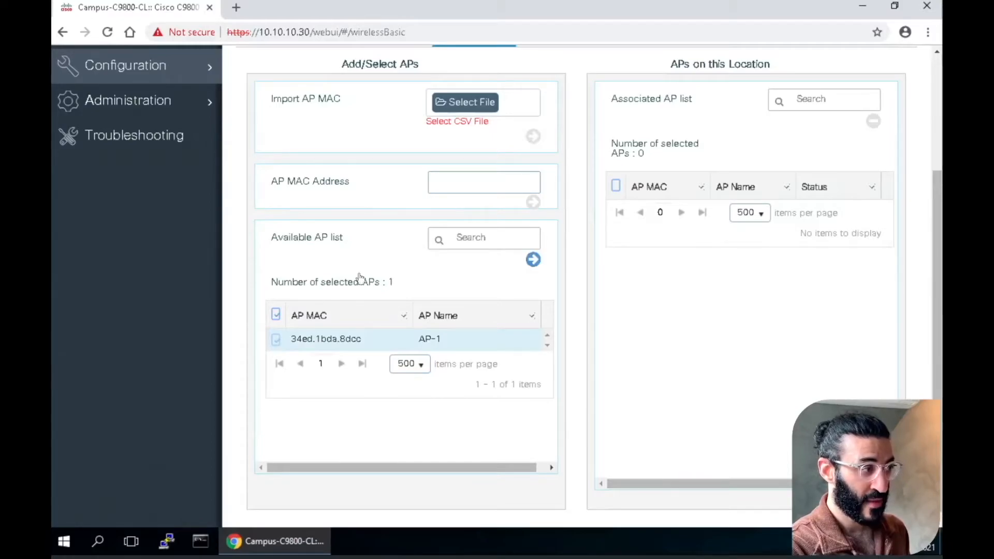
click(533, 260)
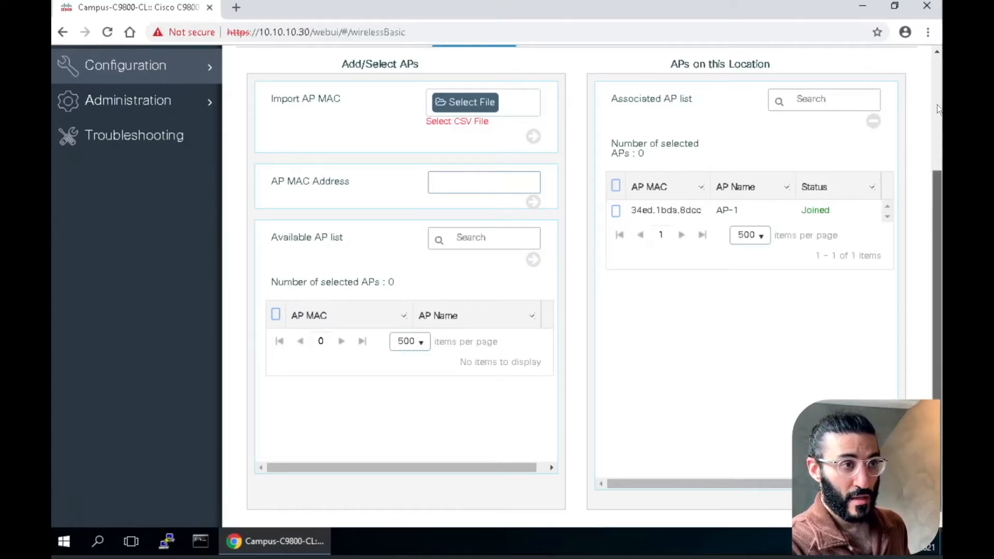
Apply the AP provisioning of the Sunndal location and reload the Basic wireless setup page
scroll(938, 105, up, 3)
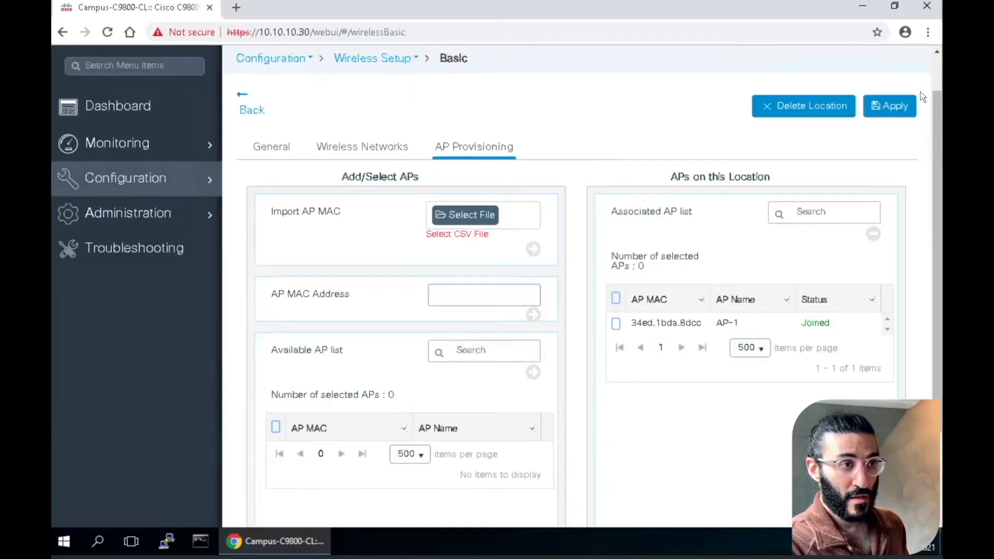
click(888, 106)
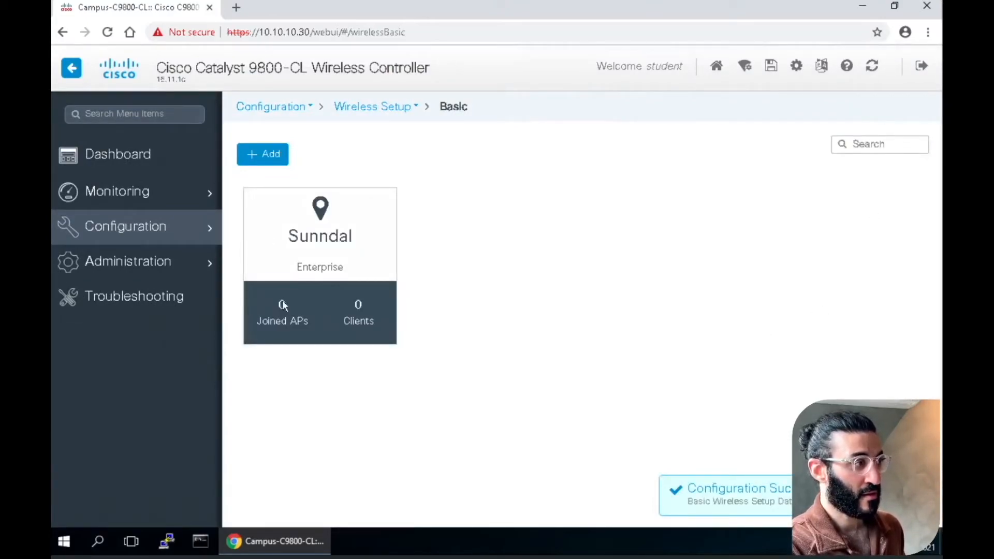
click(106, 33)
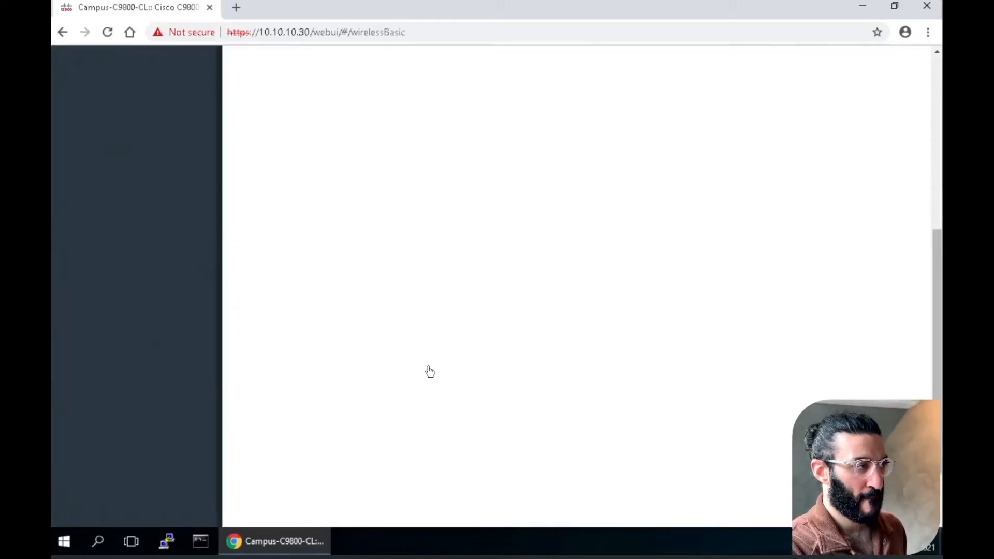
drag(937, 245, 937, 72)
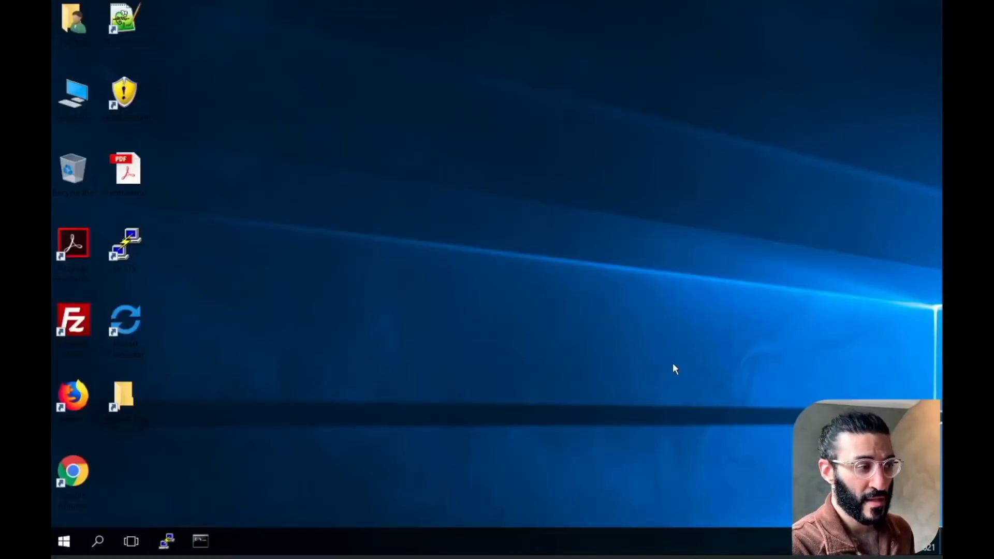
Open the Wi-Fi page of the Windows Network & Internet settings and show the available networks
click(65, 541)
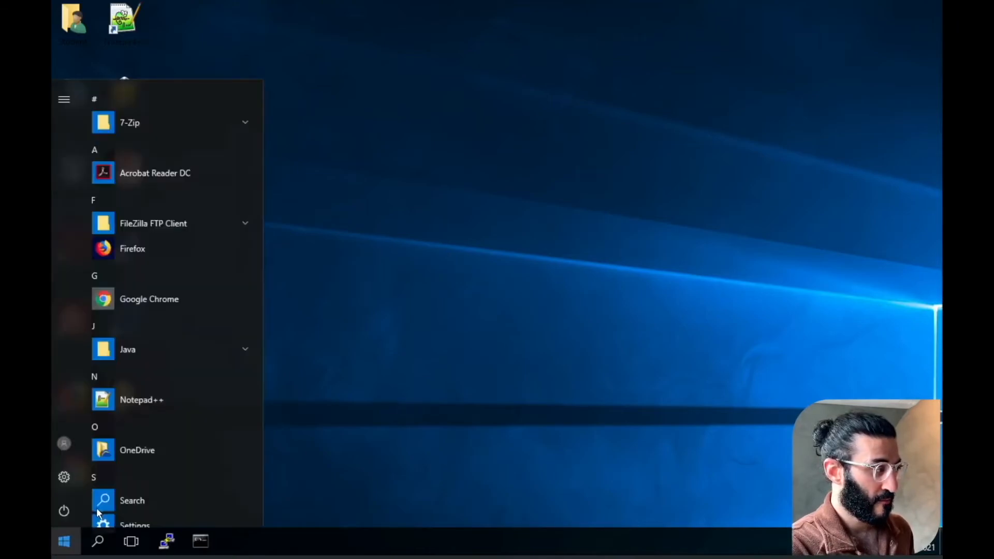
click(63, 486)
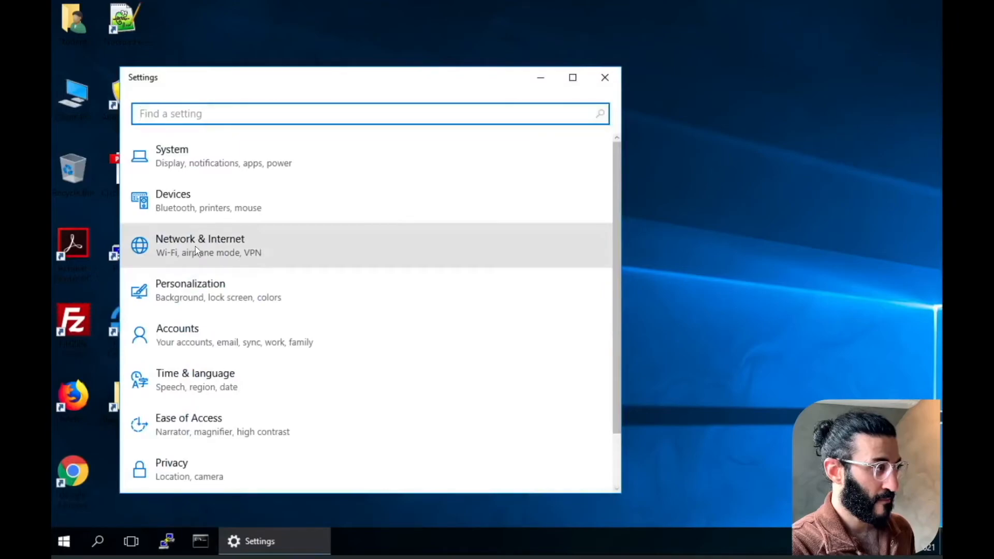
click(195, 246)
click(206, 223)
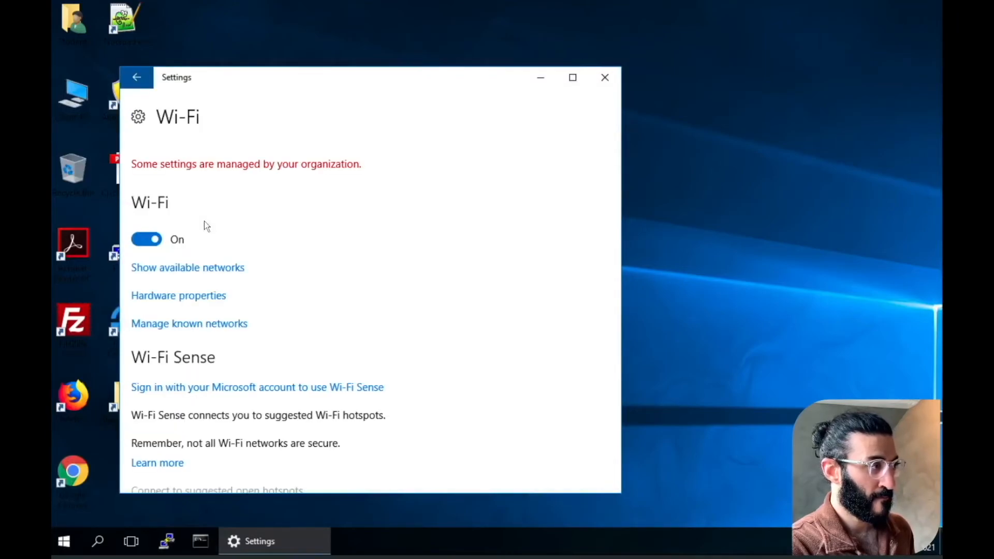
click(223, 271)
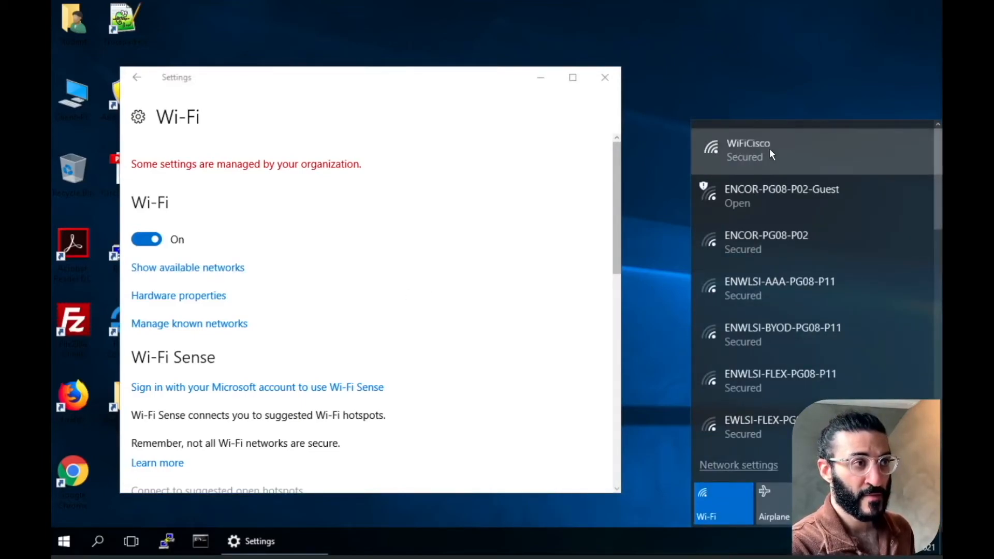
Connect to the WiFiCisco wireless network by entering its network security key, and dismiss the network list
click(770, 148)
click(868, 213)
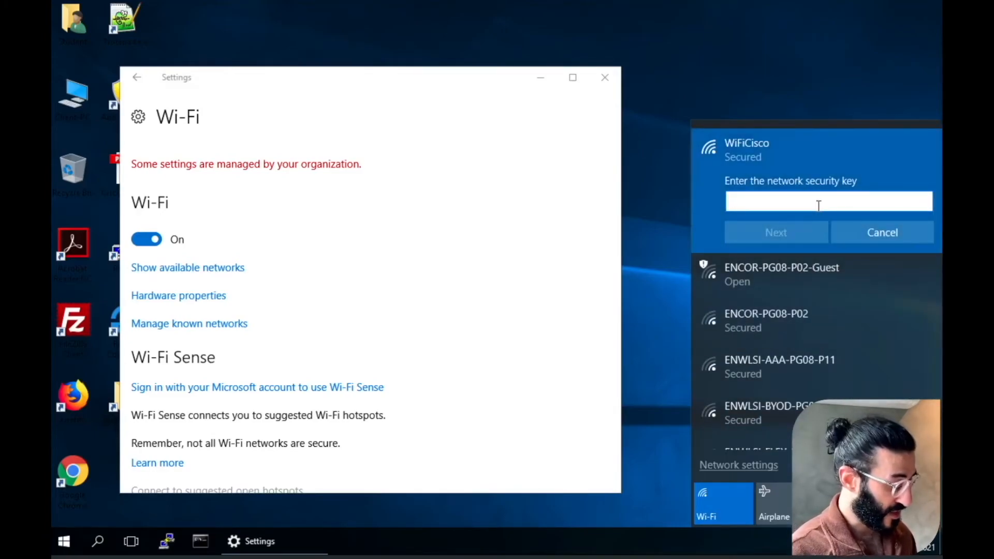
text(cisco)
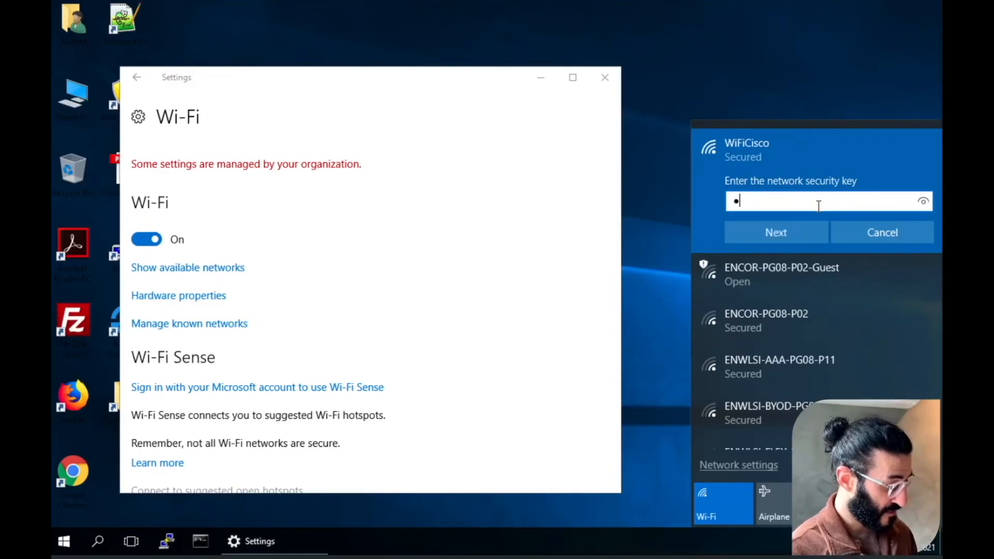
text(12345)
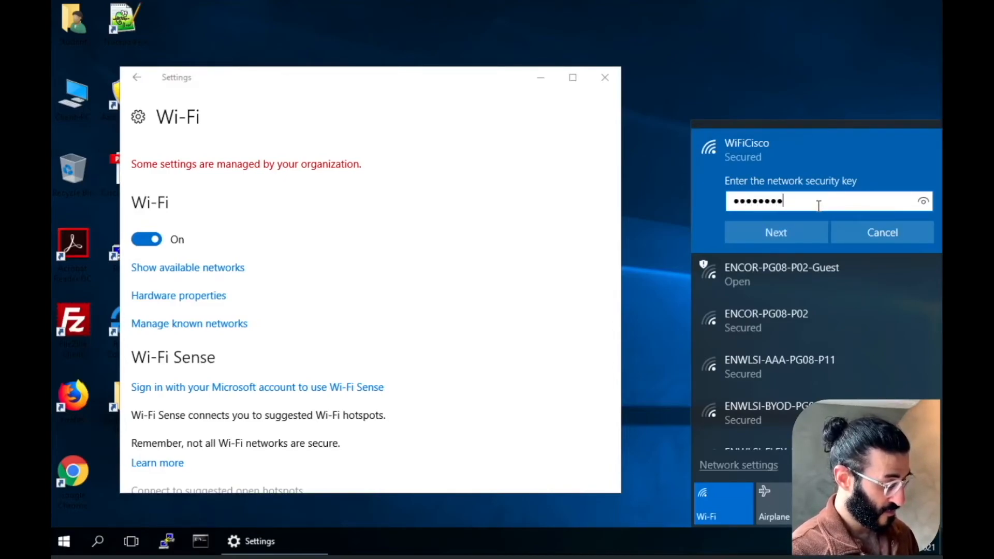
key(Return)
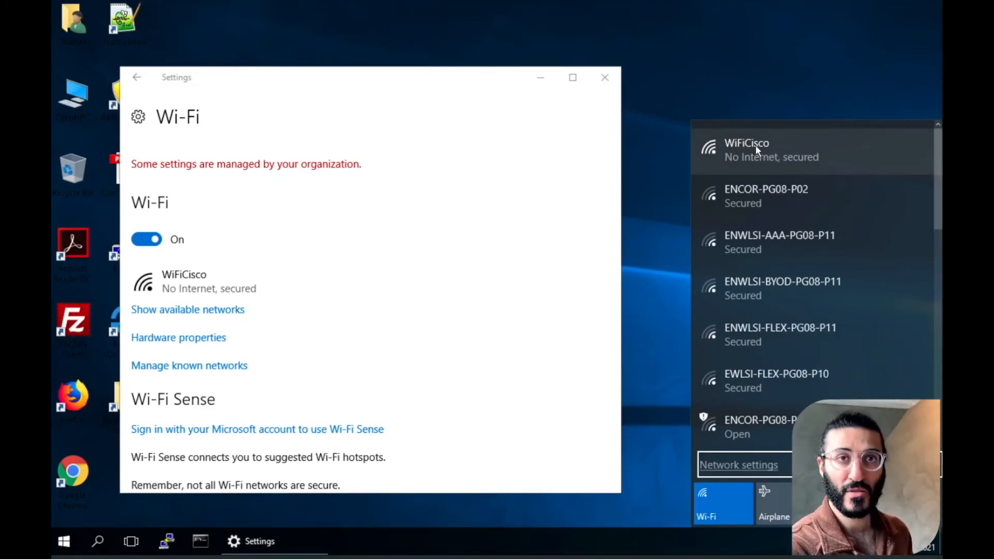
click(740, 84)
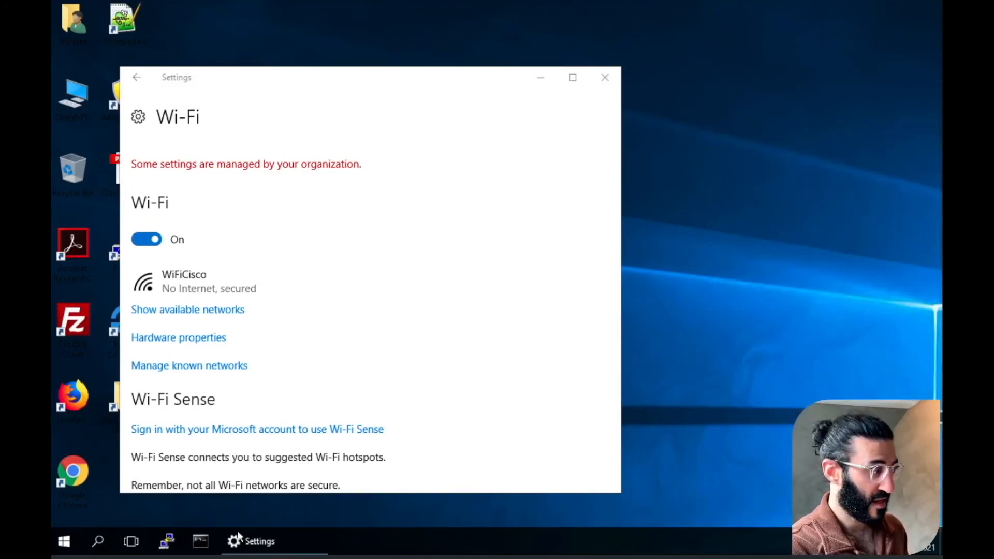
Open Command Prompt and ping the wireless controller at 10.10.10.30
click(99, 544)
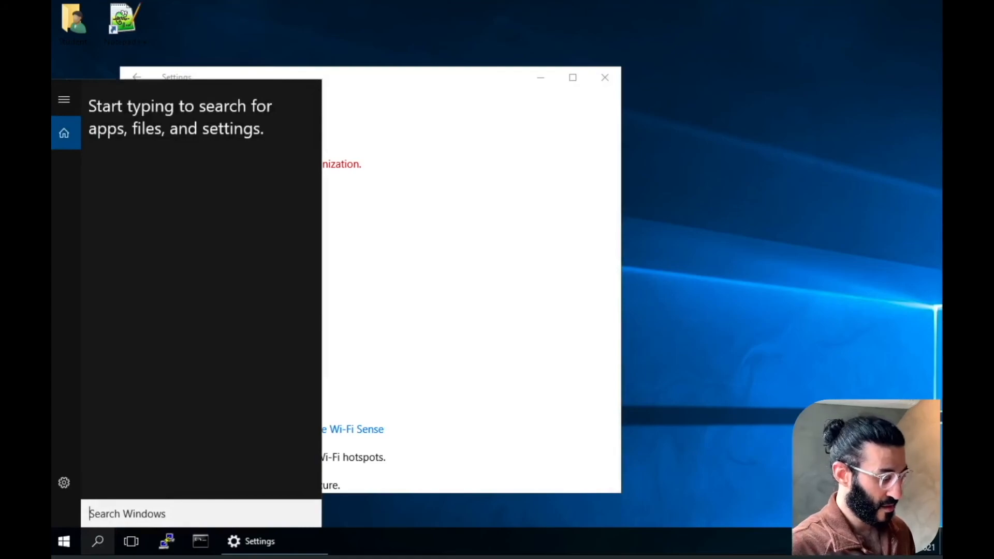
text(com)
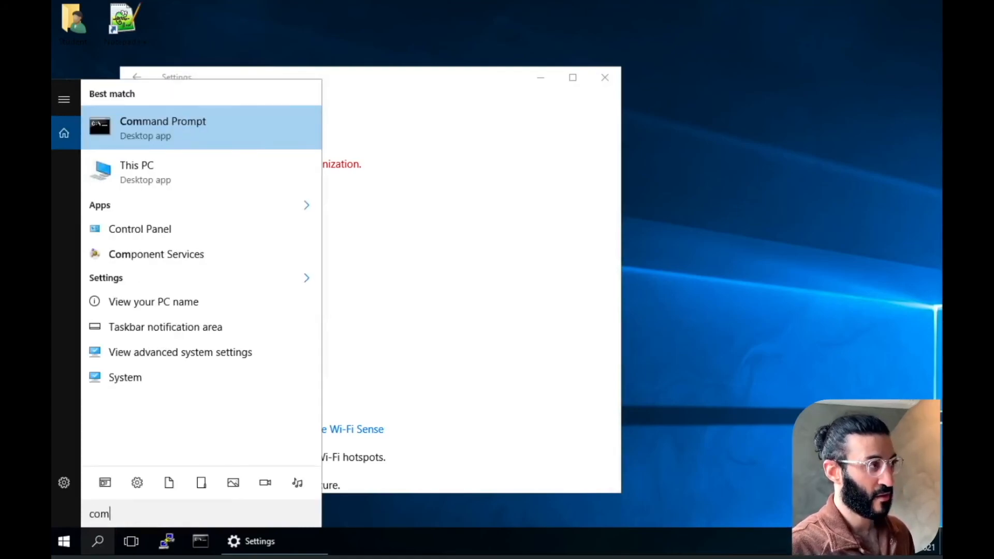
key(Return)
click(278, 267)
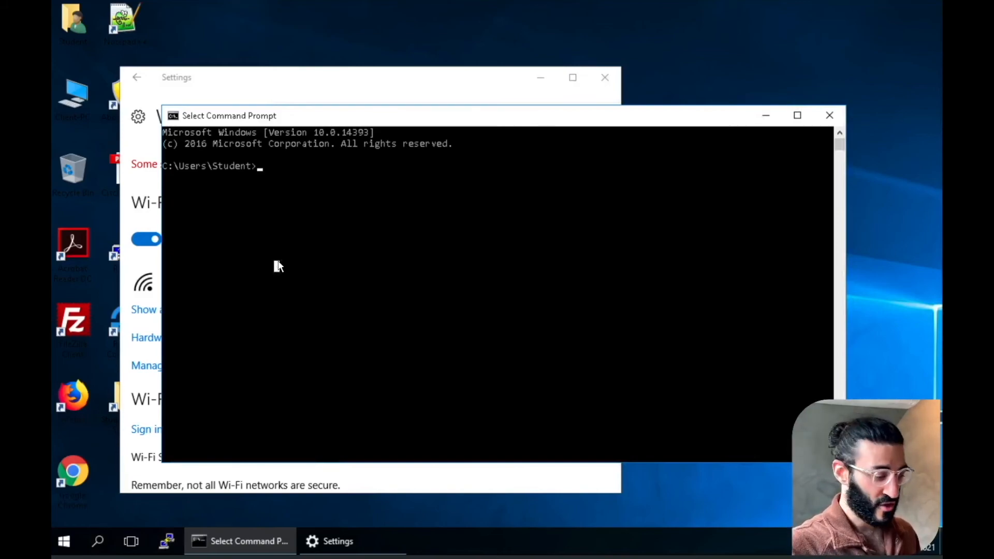
key(Escape)
text(ping)
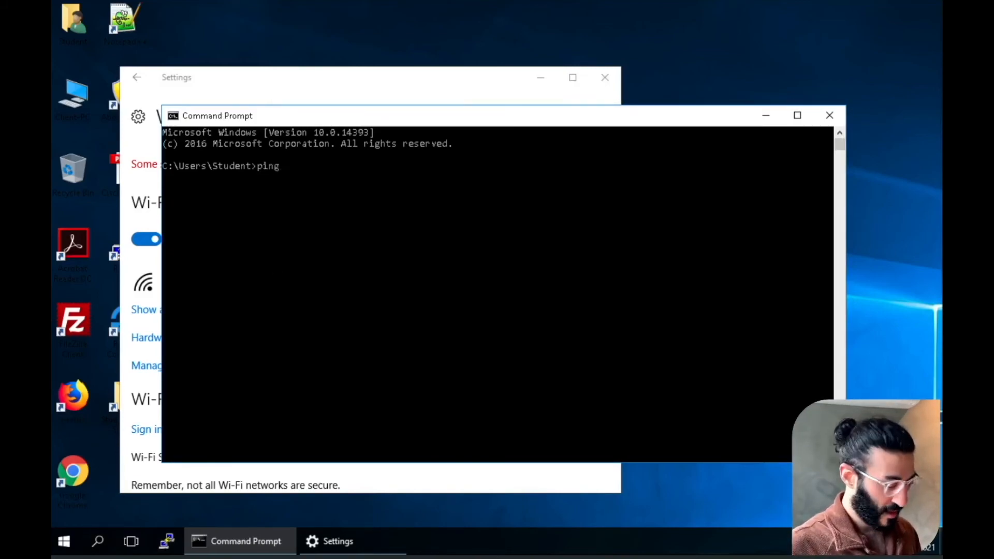
text( 10.10)
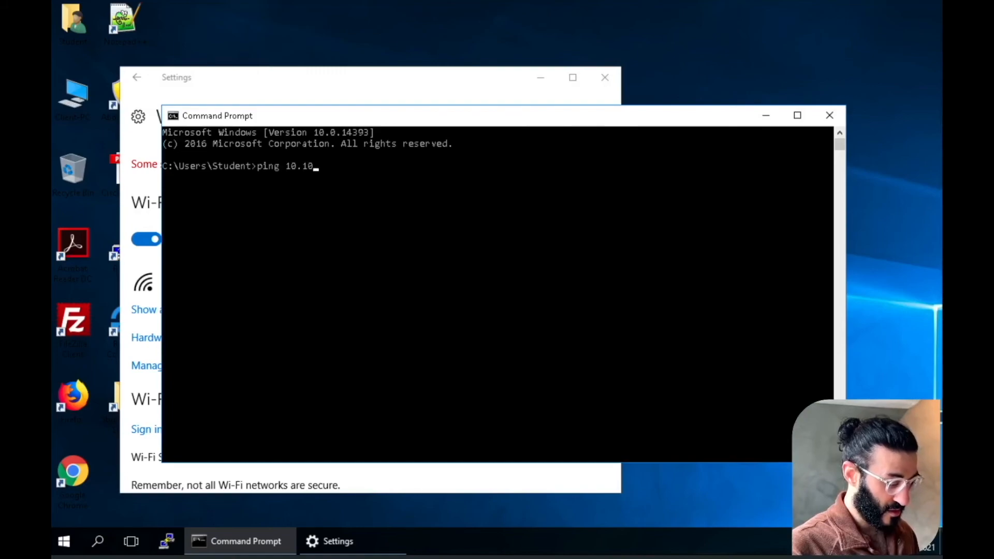
text(.10.30)
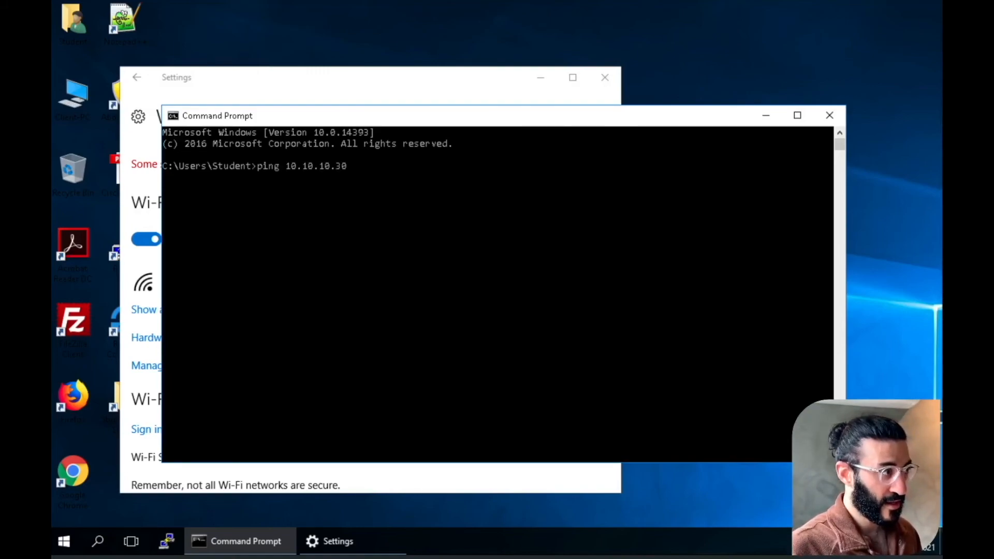
key(Return)
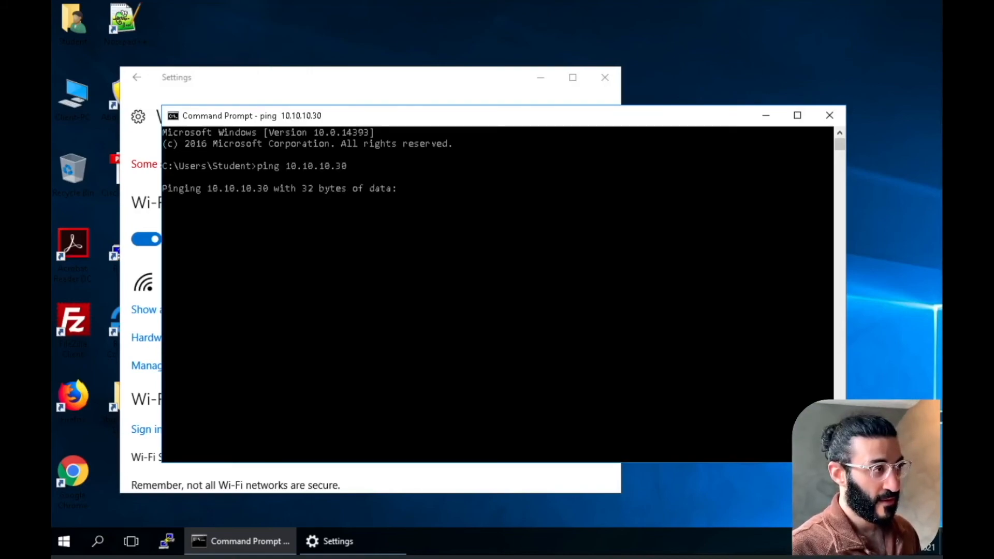